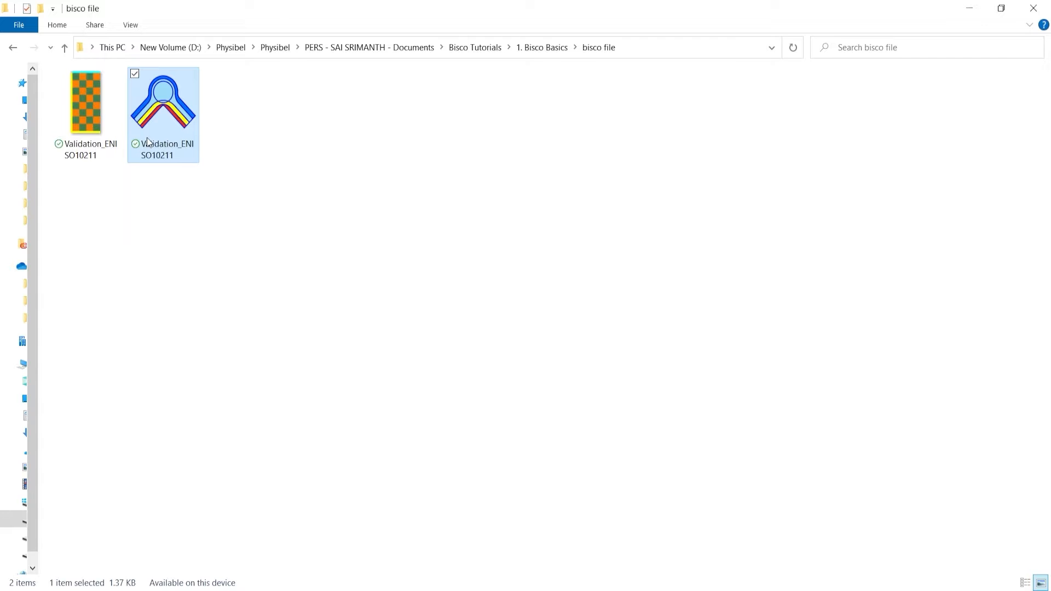
Switch to BISCO and open the project file Validation_ENISO10211.bsc from the bisco file folder.
left_click(512, 590)
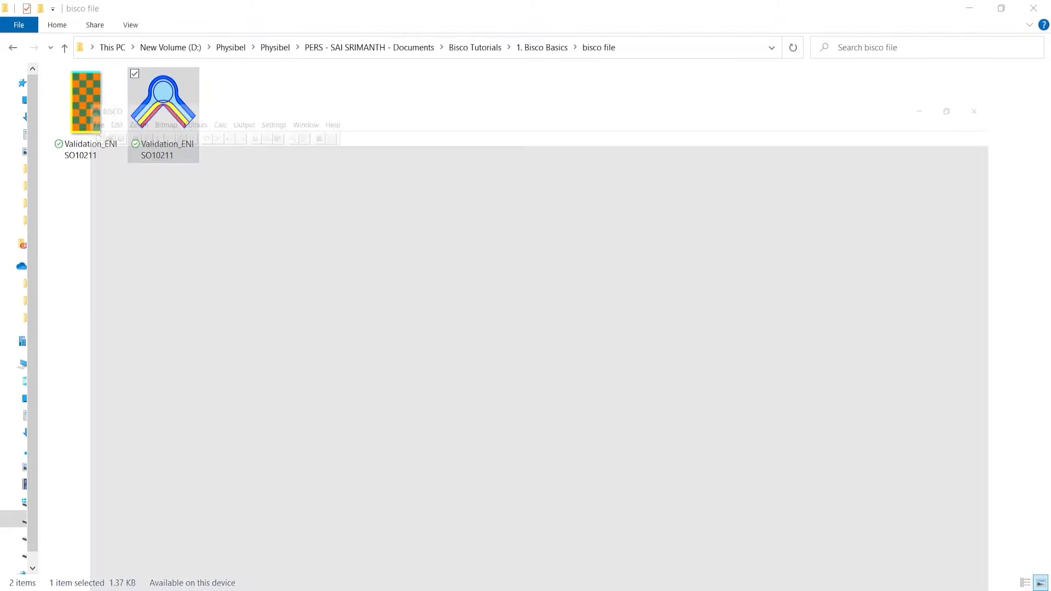
left_click(8, 25)
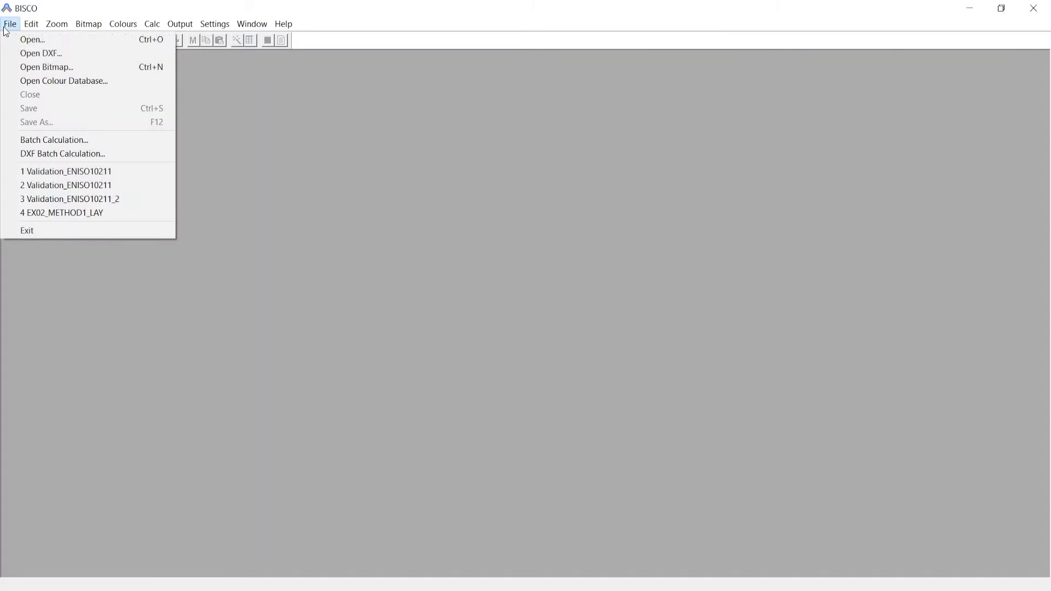
left_click(34, 40)
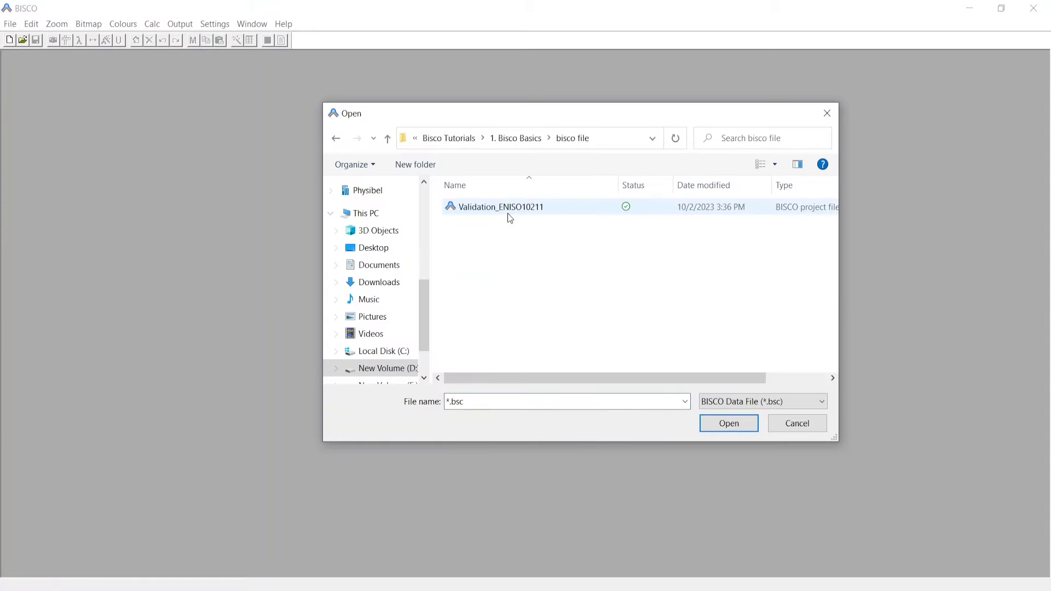
double_click(508, 214)
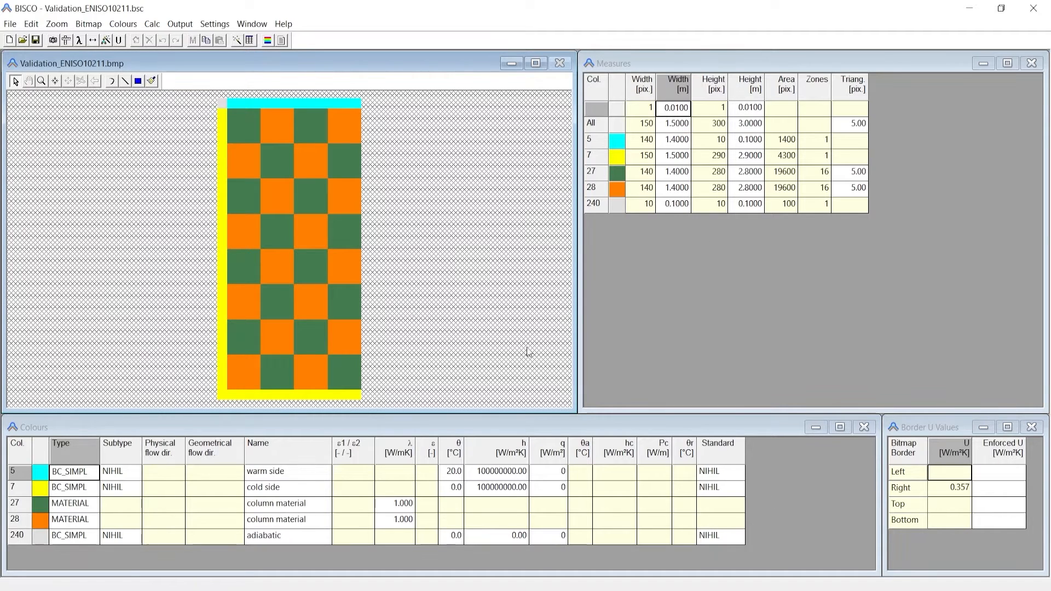
Examine the green and orange column material squares in the bitmap together with their measures and colour properties.
left_click(342, 266)
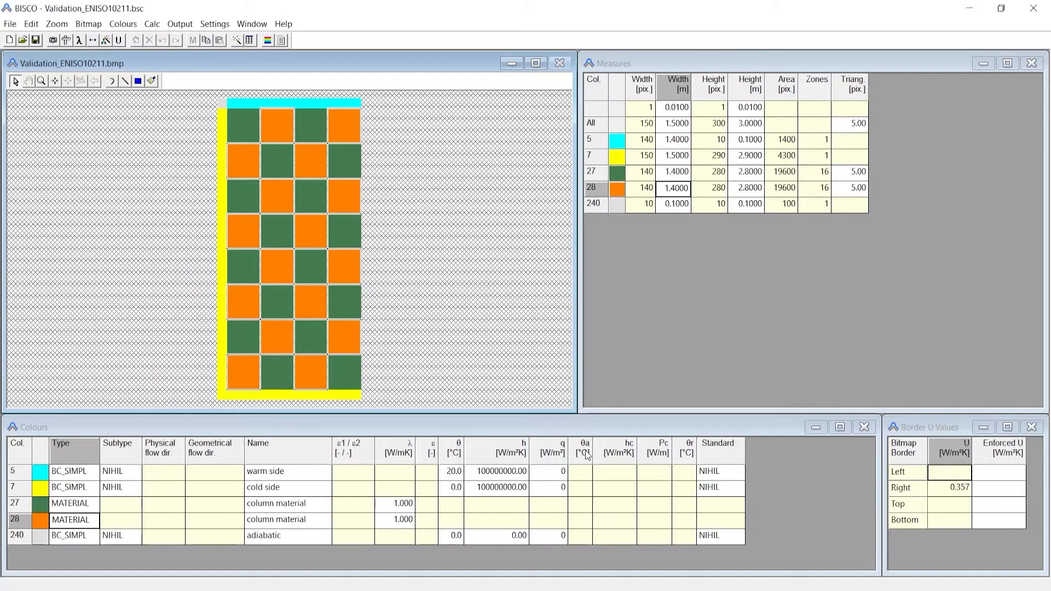
scroll(238, 265, "up", 3)
scroll(237, 265, "down", 3)
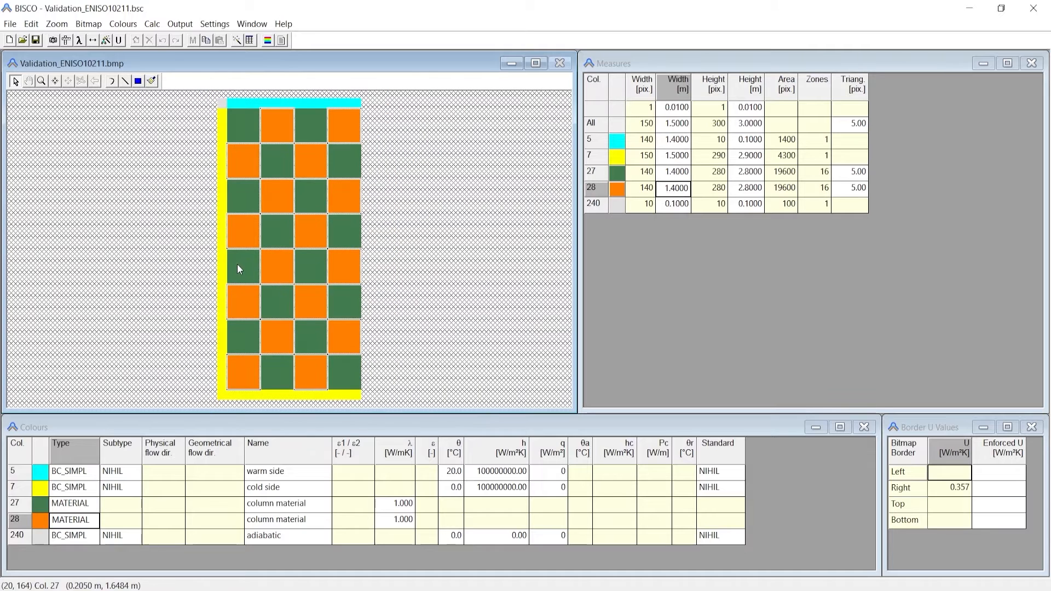
left_click(324, 268)
left_click(336, 271)
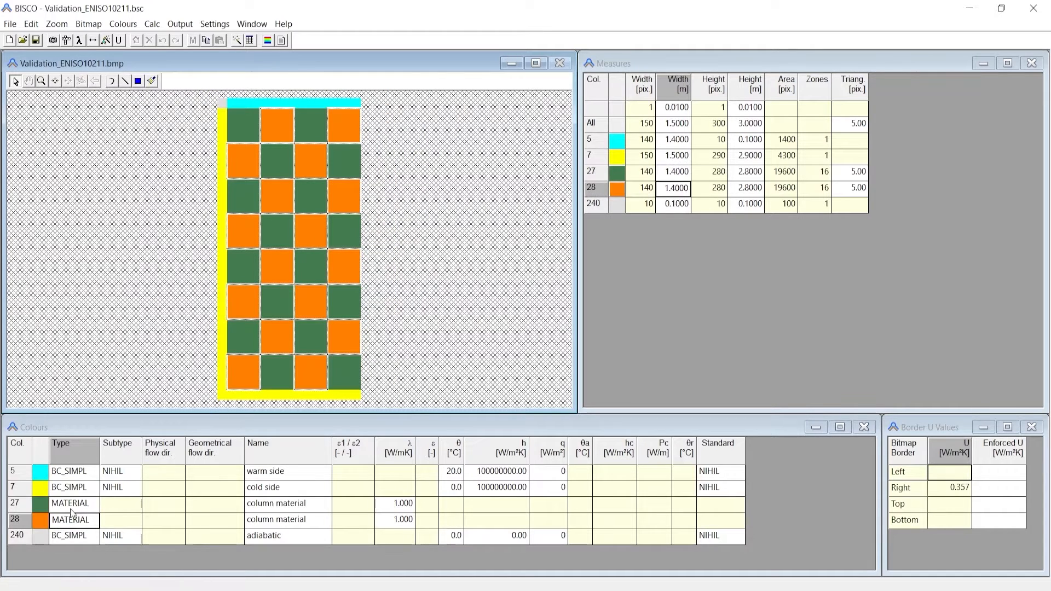
left_click(301, 271)
left_click(331, 270)
left_click(312, 271)
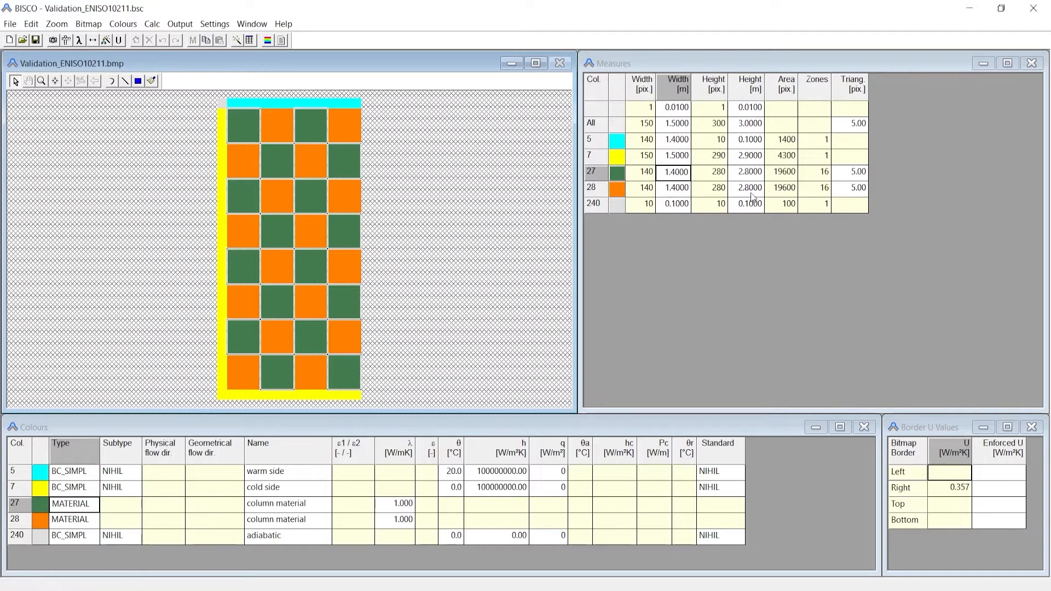
left_click(273, 266)
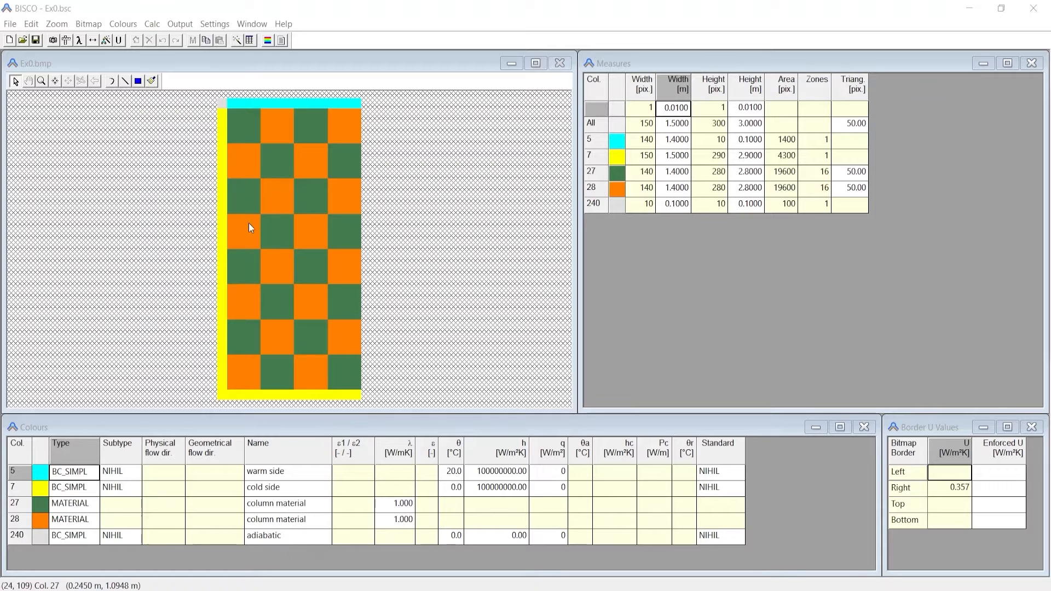
Compare the type definitions of material colours 27 and 28 with those of the warm side and cold side boundary conditions.
left_click(75, 510)
left_click(76, 516)
left_click(76, 504)
left_click(76, 520)
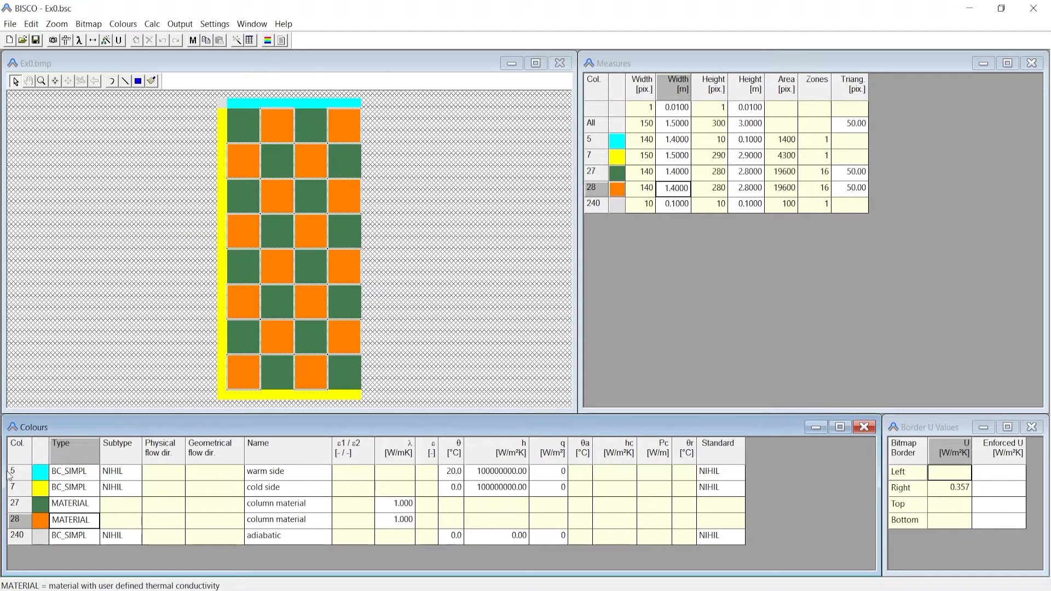
left_click(62, 476)
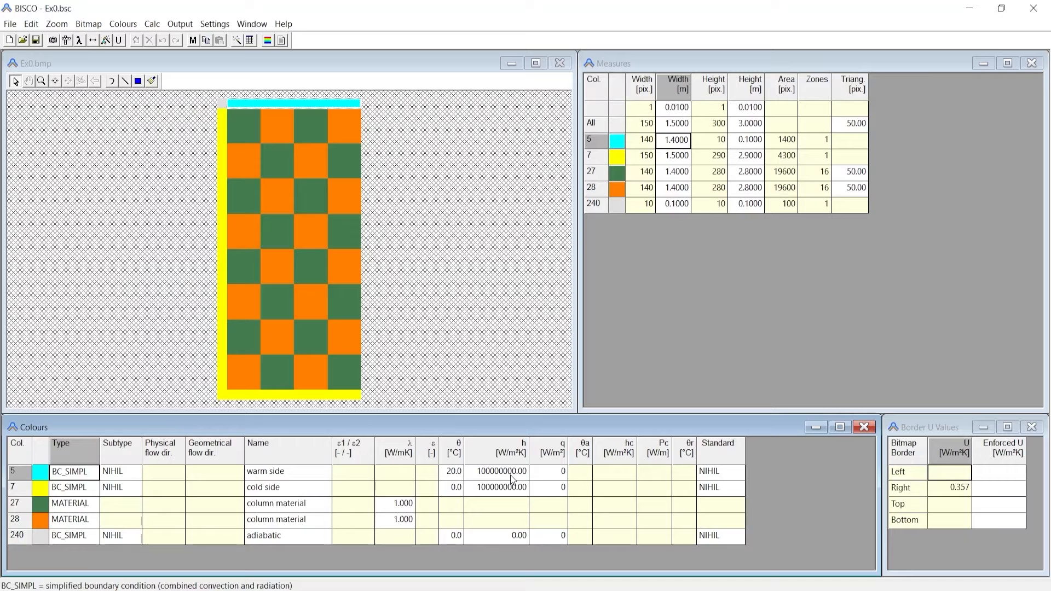
left_click(66, 492)
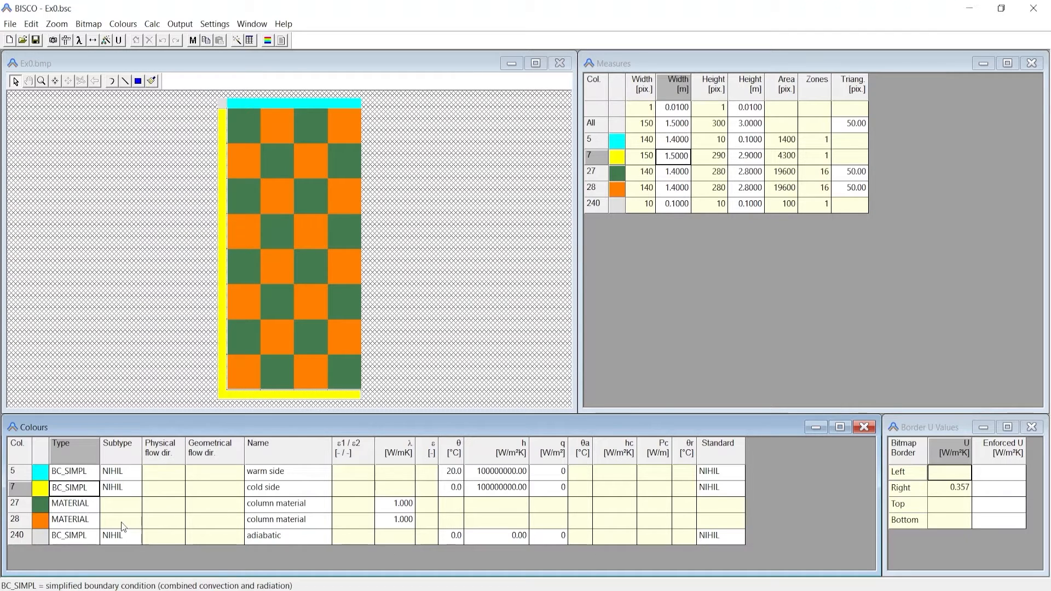
left_click(88, 508)
left_click(87, 524)
left_click(91, 507)
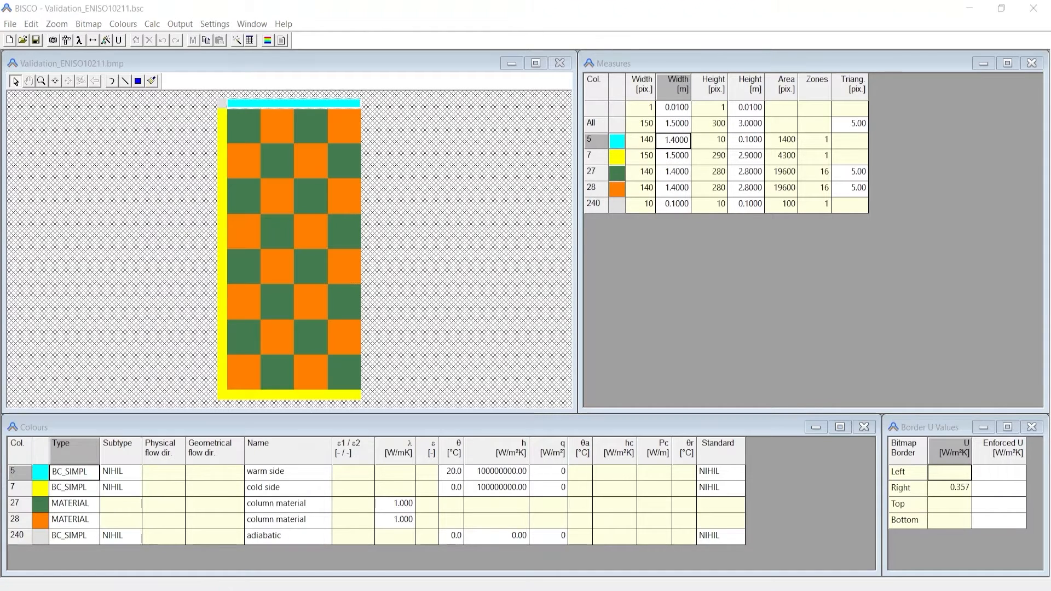
Examine the warm and cold boundary strips where they meet in the bitmap, and the properties of adiabatic colour 240.
scroll(246, 106, "up", 3)
scroll(237, 100, "down", 2)
scroll(235, 102, "up", 2)
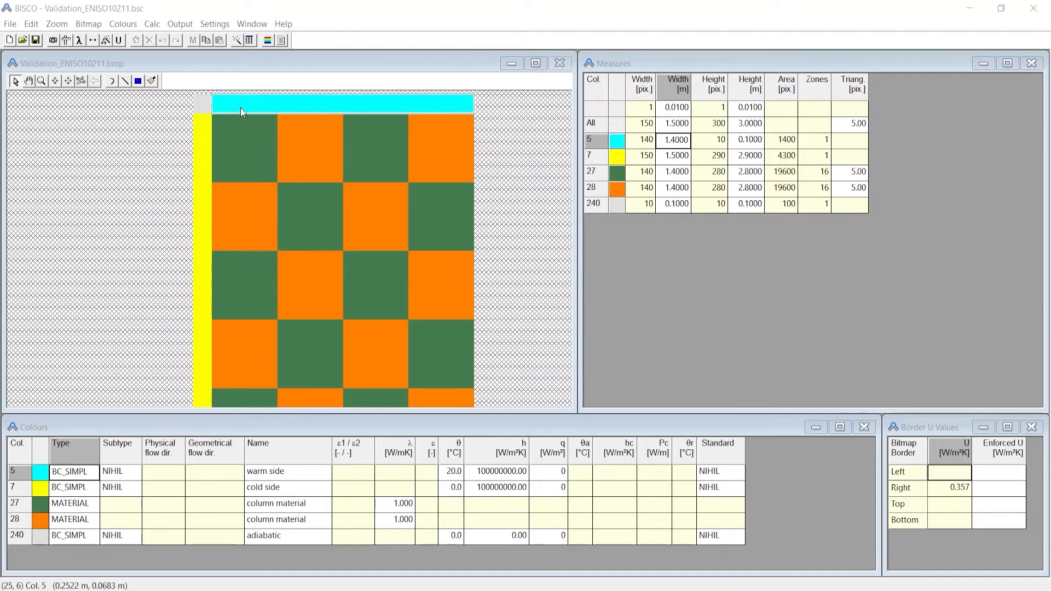
scroll(240, 108, "up", 1)
scroll(233, 110, "up", 3)
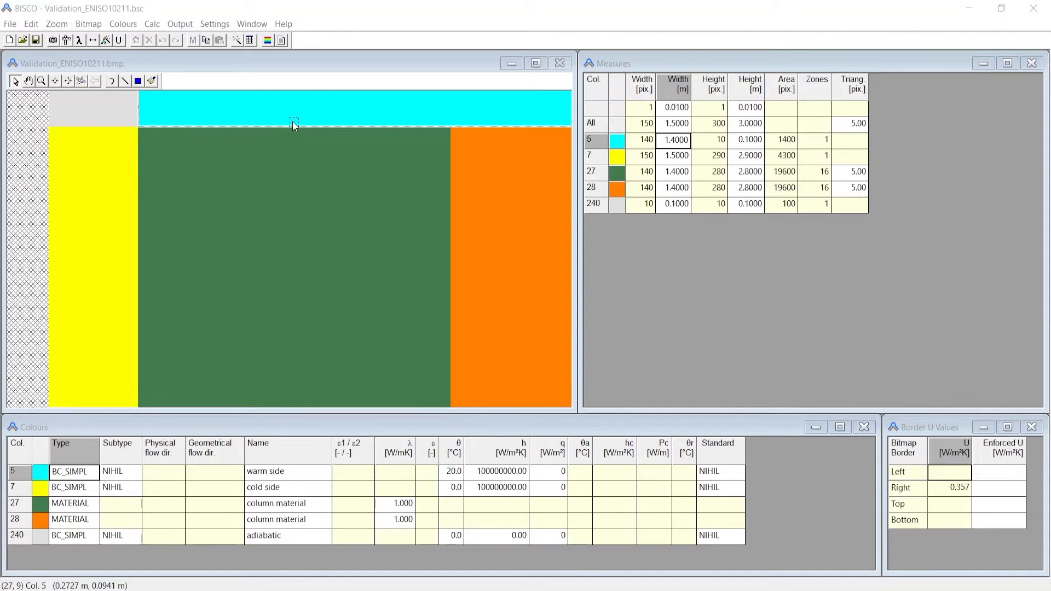
scroll(412, 123, "down", 2)
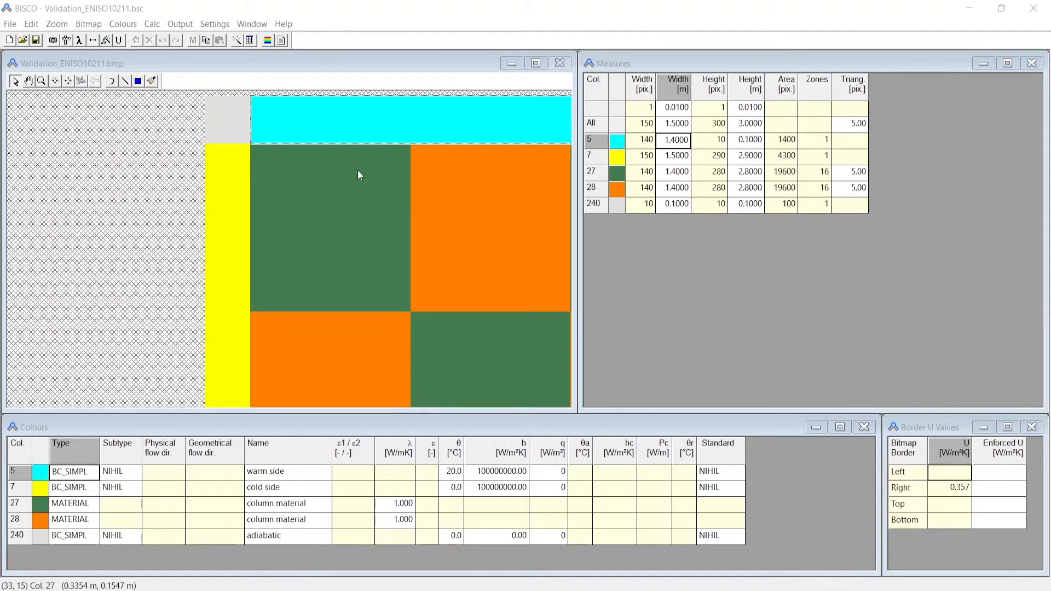
scroll(305, 159, "down", 2)
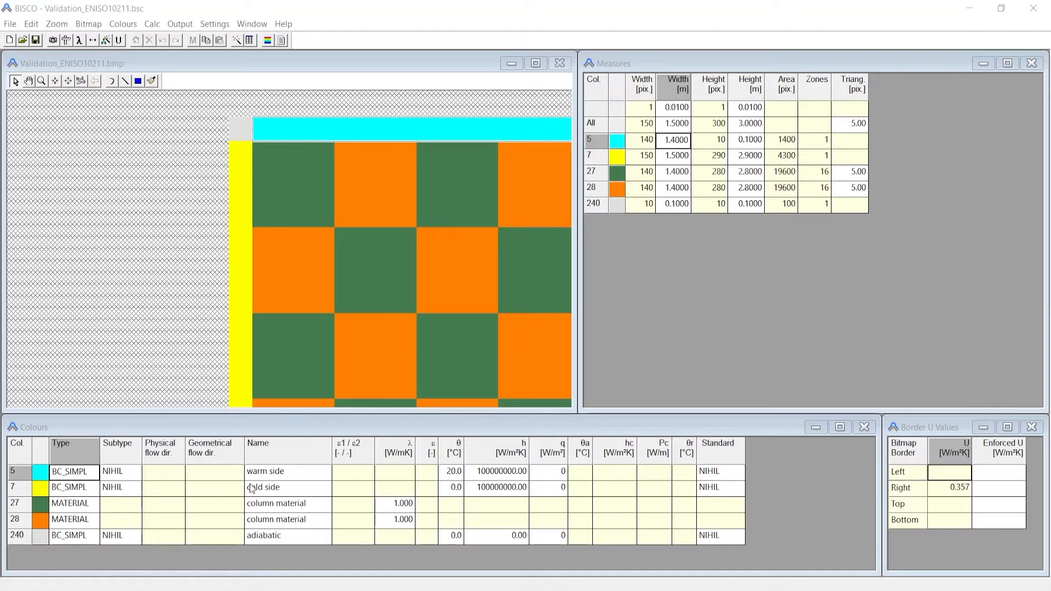
scroll(286, 191, "down", 2)
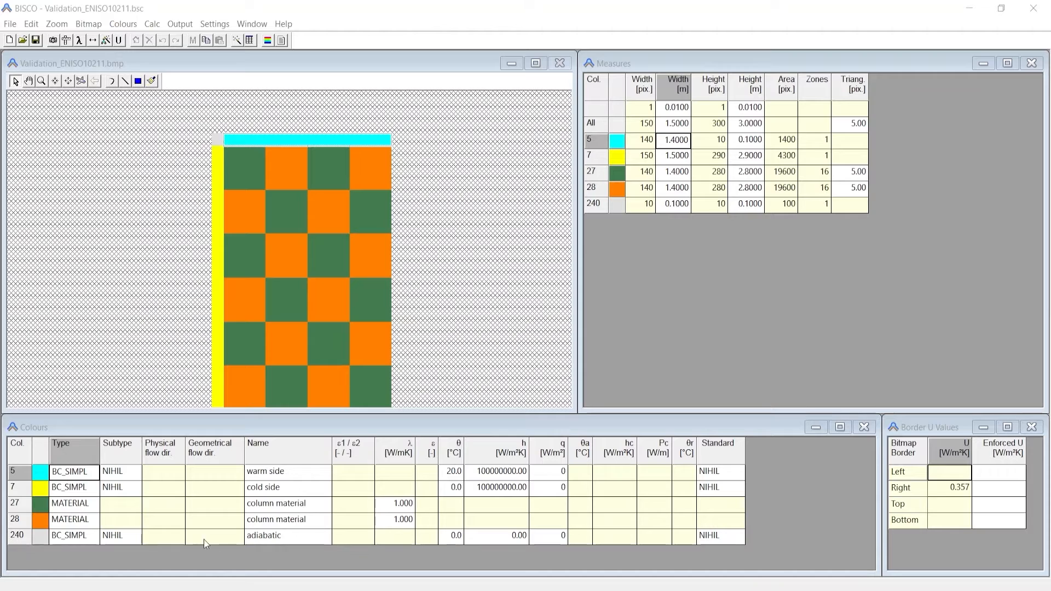
left_click(65, 536)
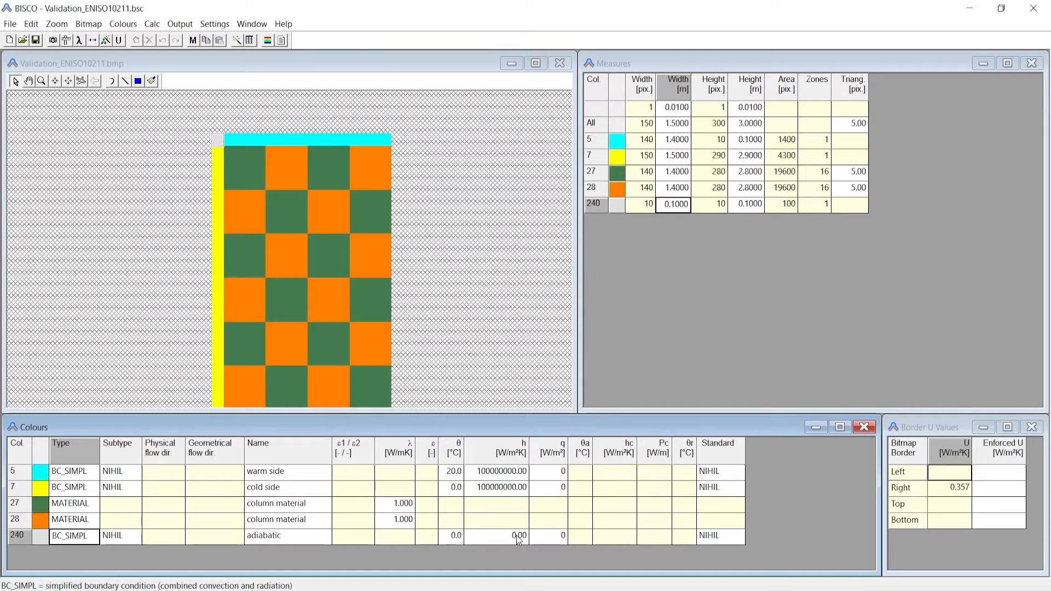
scroll(410, 128, "down", 1)
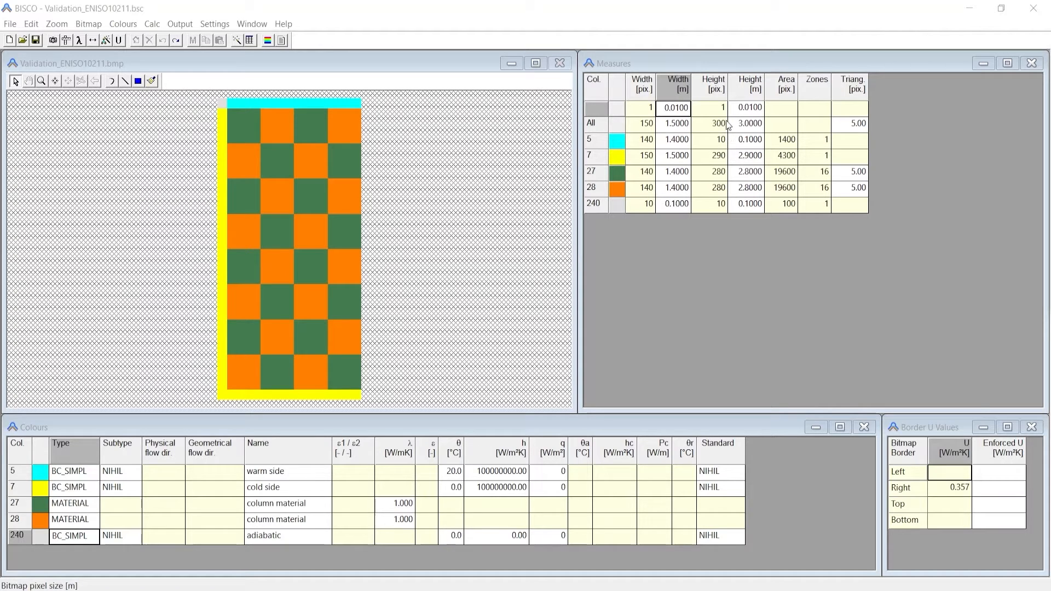
Set the bitmap pixel width to 0.002 m in the measures.
left_click(678, 115)
left_click(745, 113)
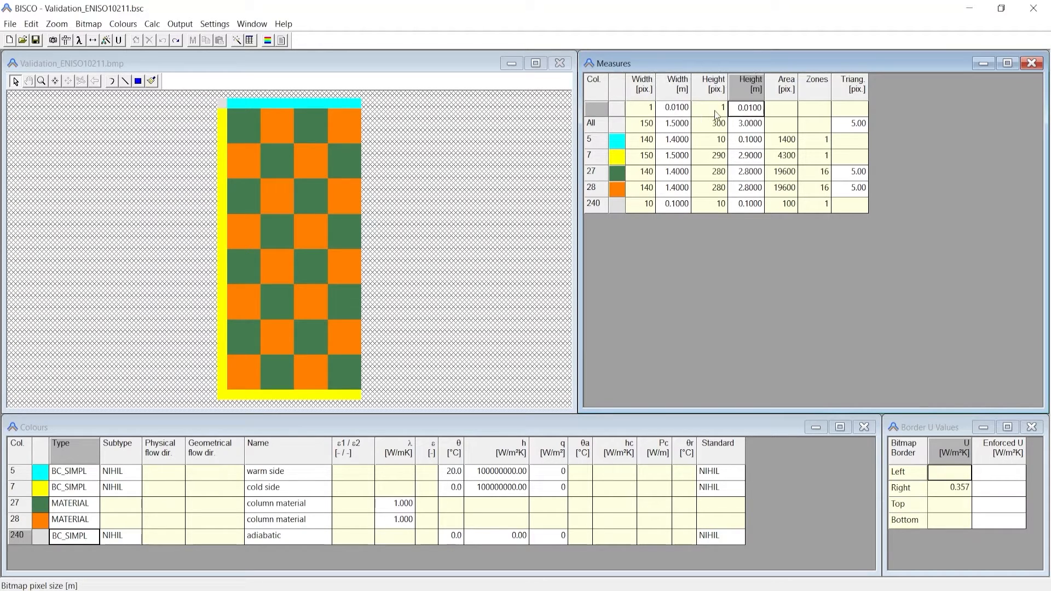
left_click(687, 114)
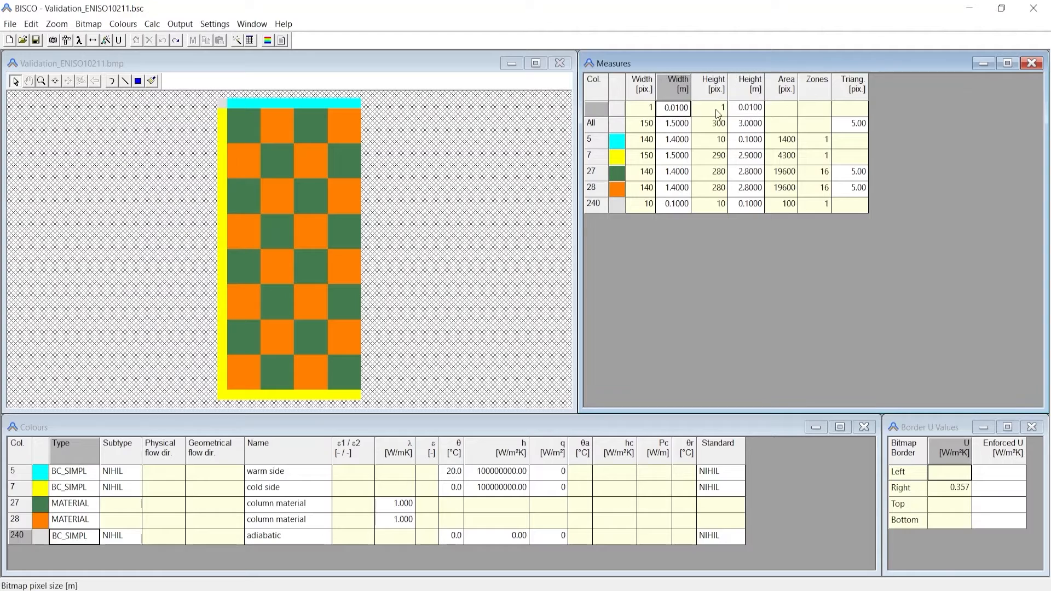
left_click(743, 111)
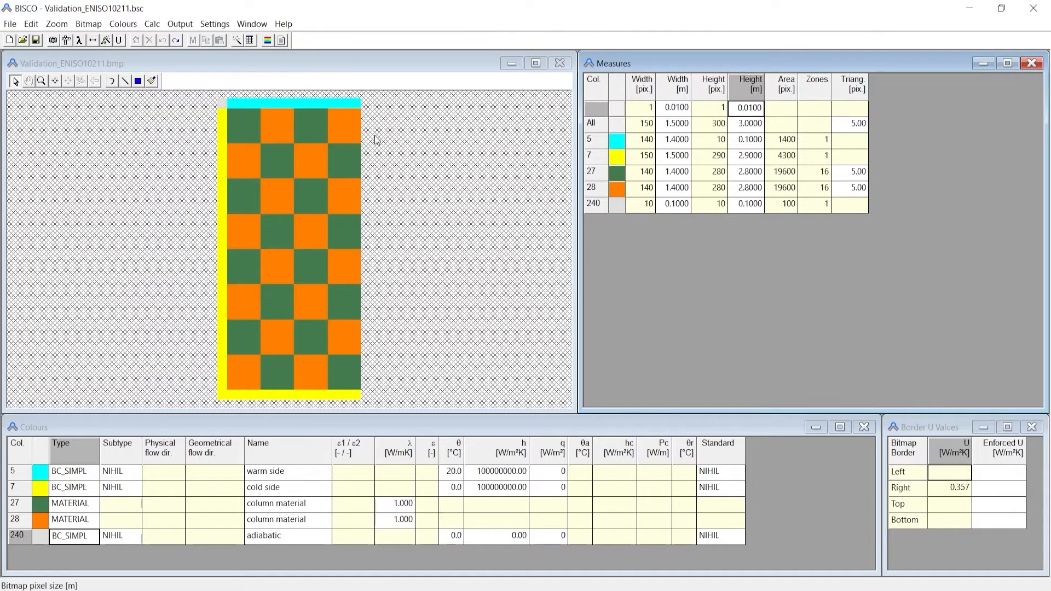
left_click(684, 113)
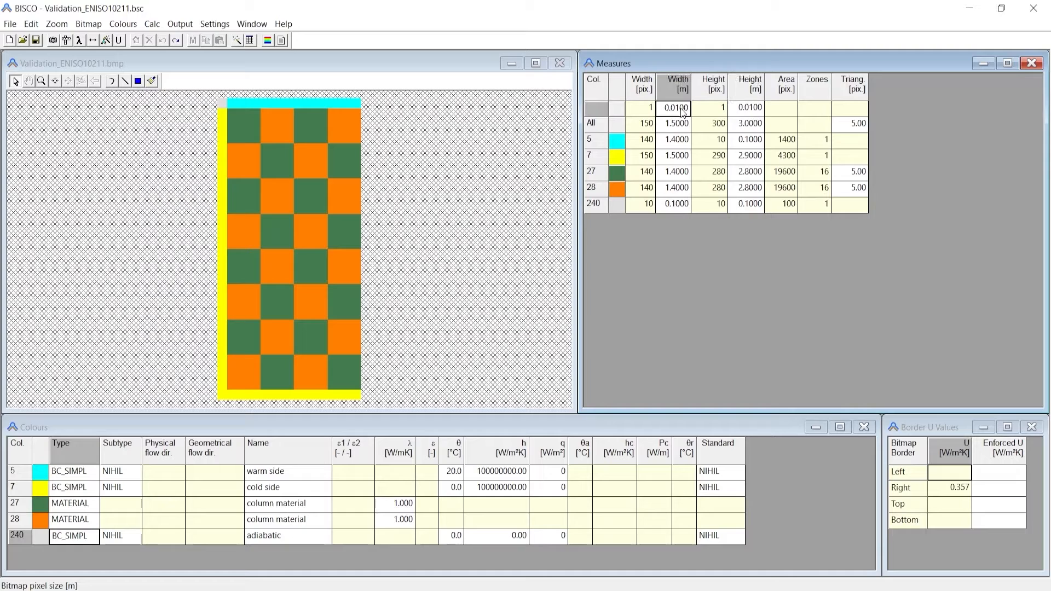
type("0.002")
key("Return")
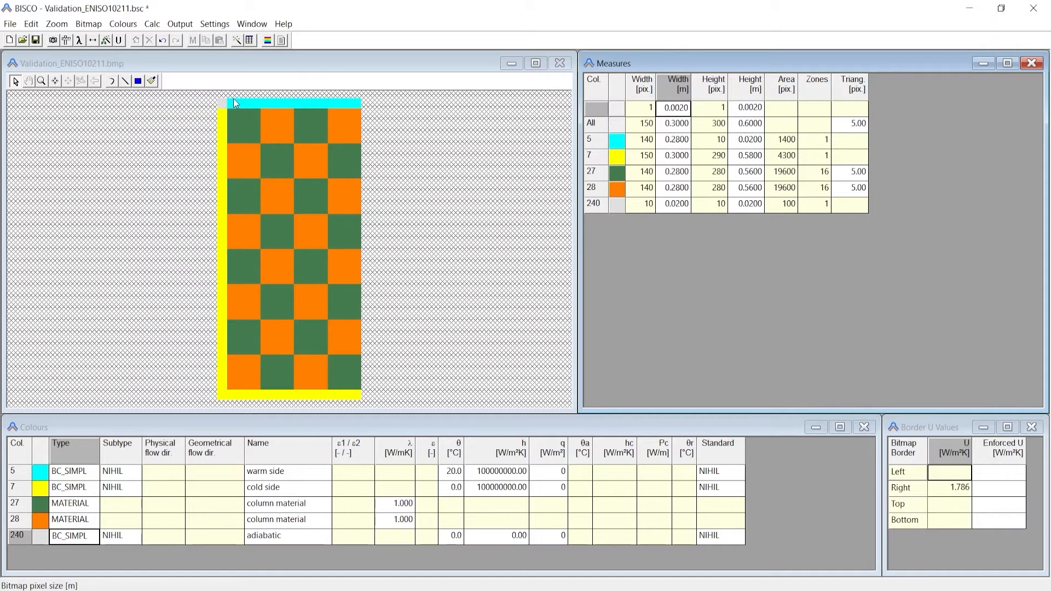
Examine the pixel and metre dimensions of the warm side strip, colour 5, against the bitmap.
left_click(643, 143)
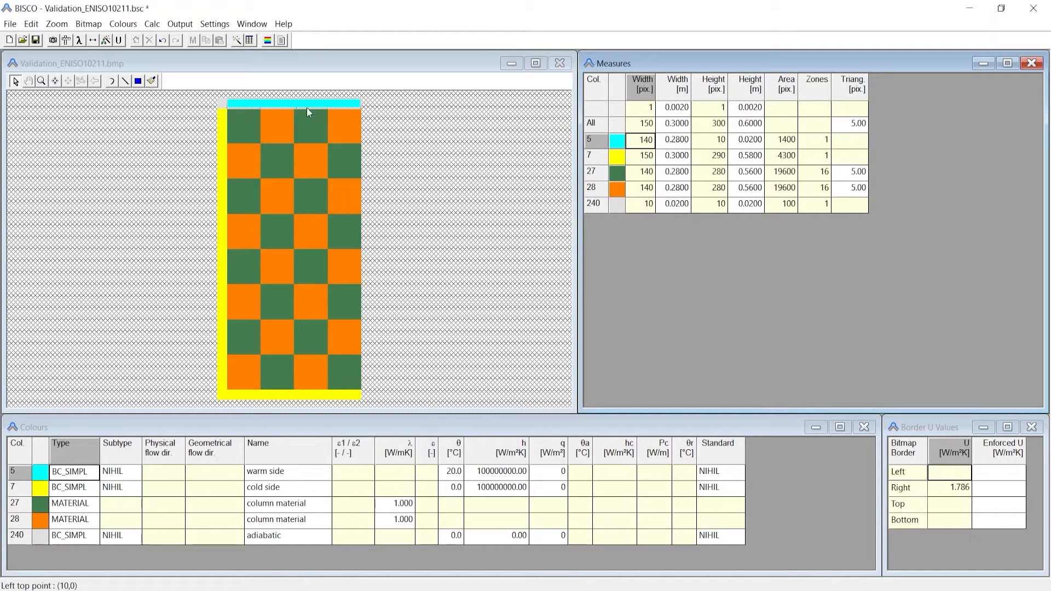
scroll(361, 112, "up", 2)
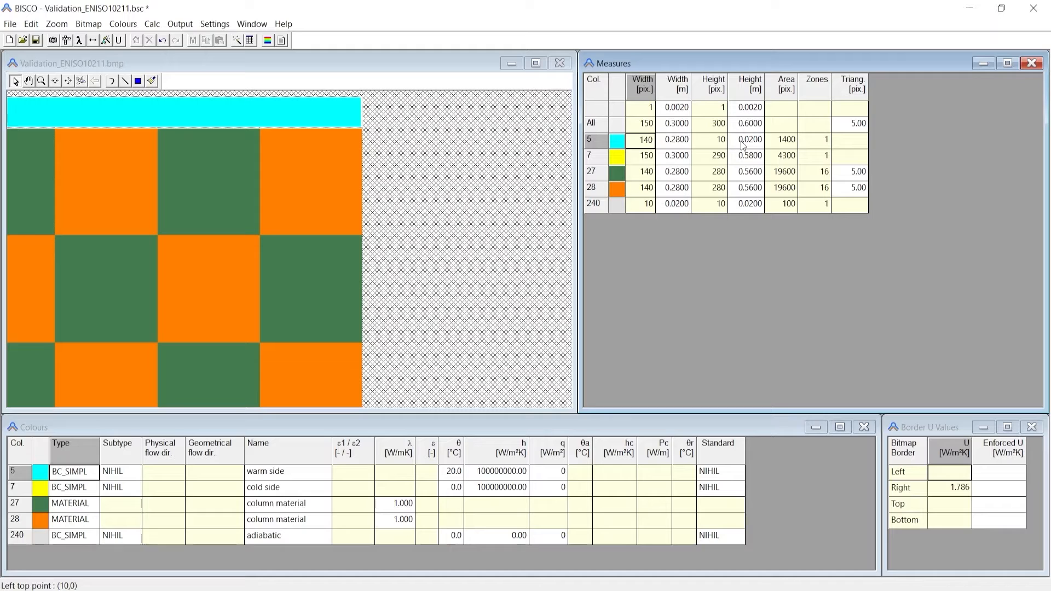
scroll(471, 131, "down", 2)
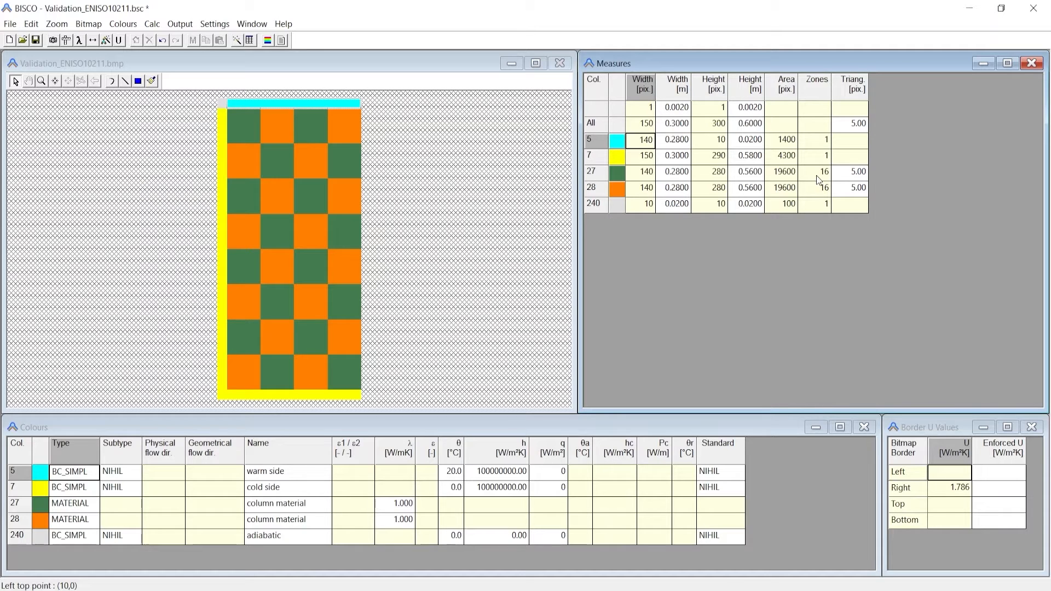
Rescale the model by setting the width of green material colour 27 to 1.4 m.
left_click(681, 176)
type("1.4")
key("Return")
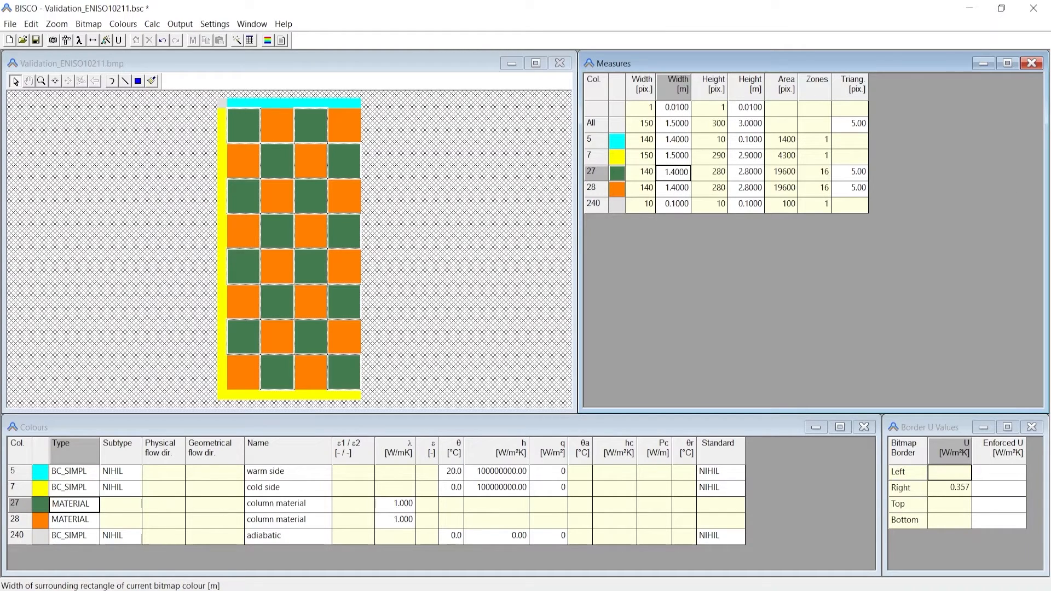
Save the project and run the calculation, recalculating the triangulation.
key("ctrl+s")
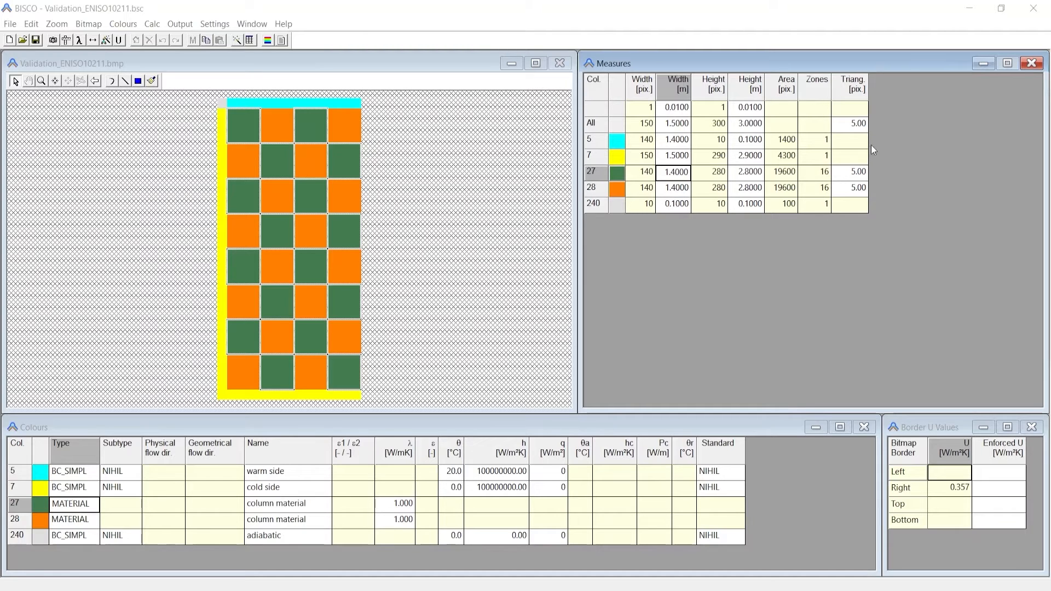
left_click(235, 43)
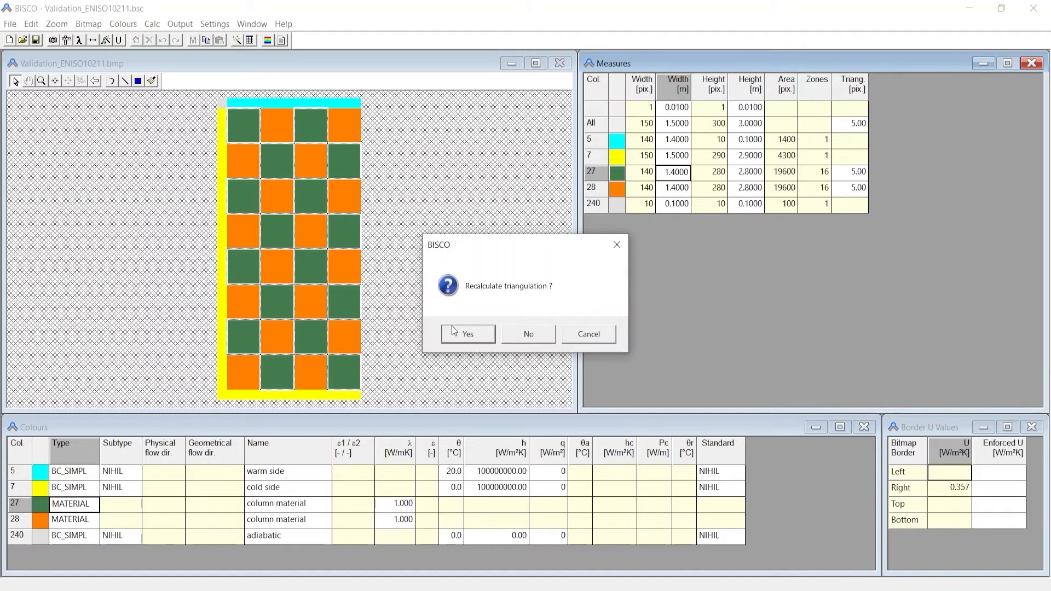
left_click(467, 335)
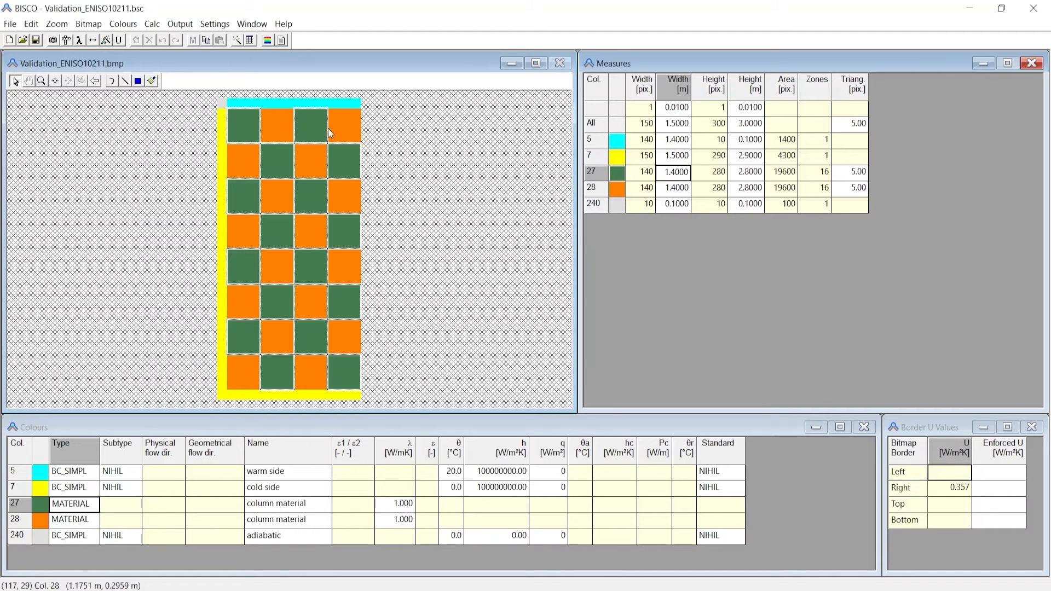
Open the graphic output and show the temperature distribution with the triangulation mesh, enlarged at the corner between warm and cold sides.
left_click(268, 41)
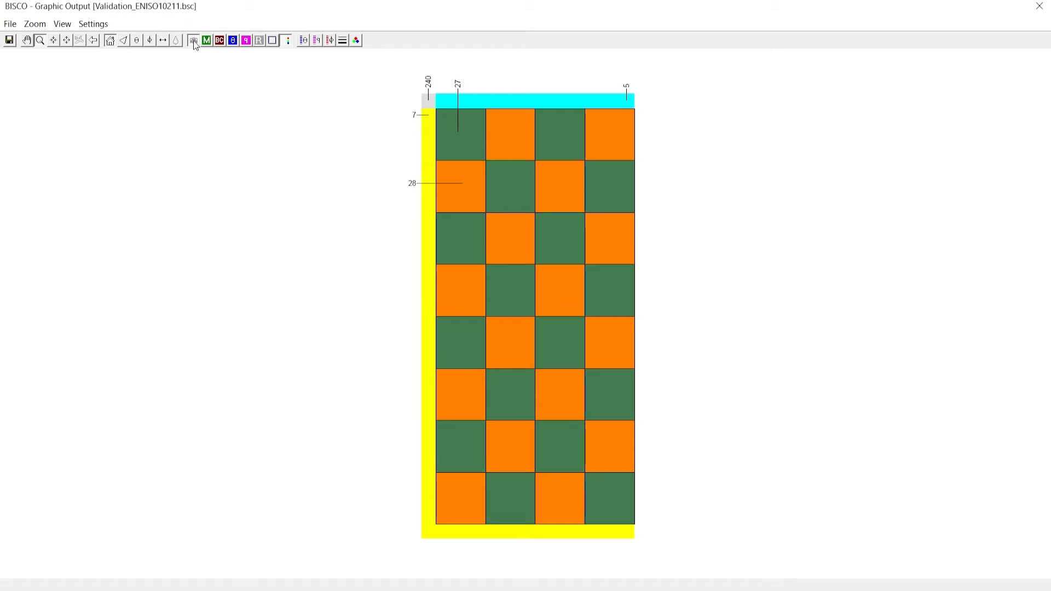
left_click(237, 41)
left_click(123, 40)
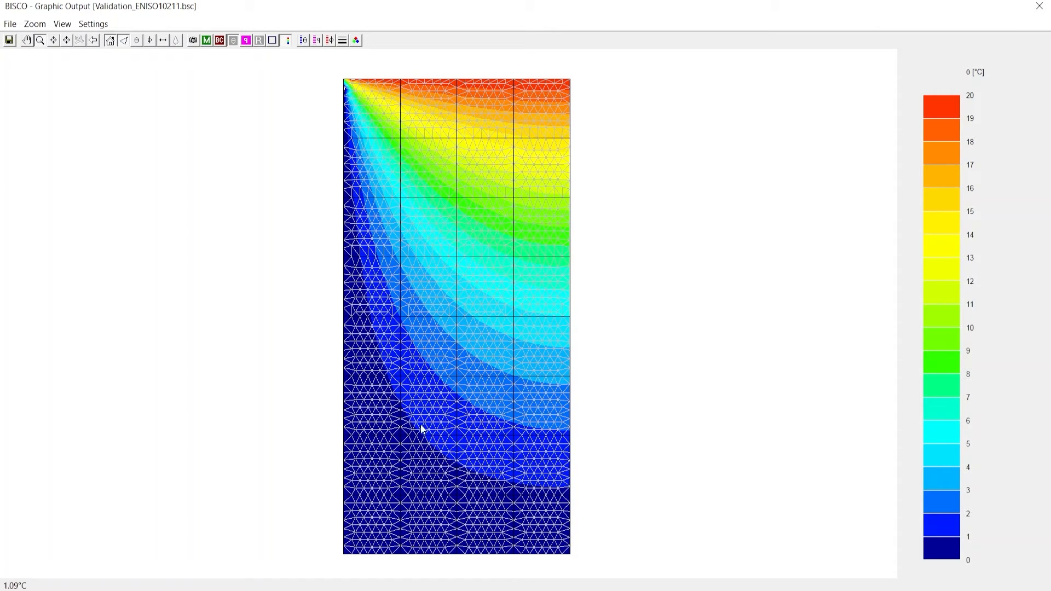
scroll(343, 80, "up", 2)
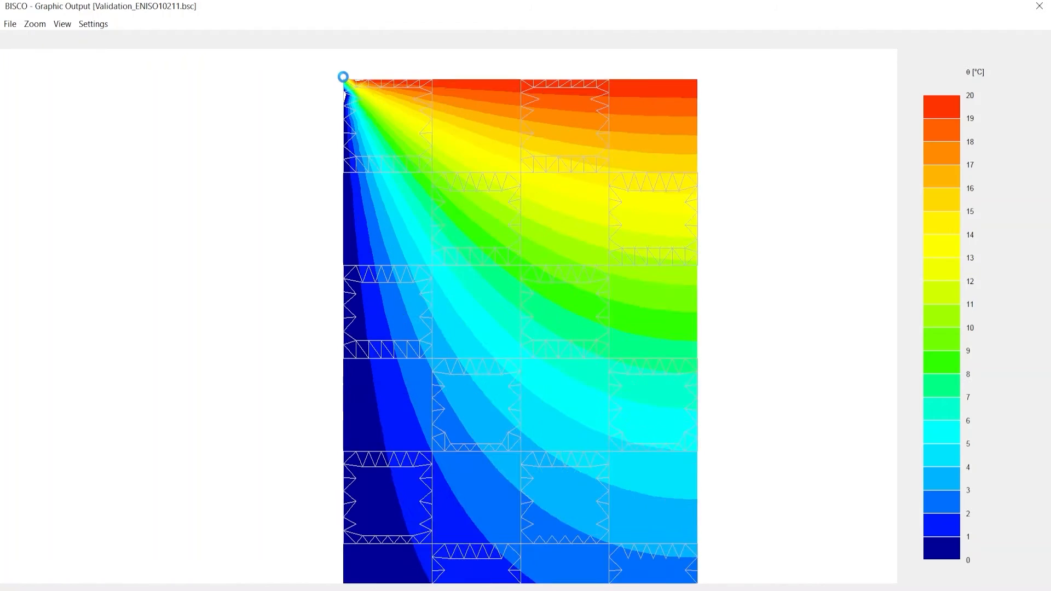
Compare the triangulation mesh and temperature bands at the warm-cold corner with the whole column, and close the graphic output.
scroll(344, 80, "down", 2)
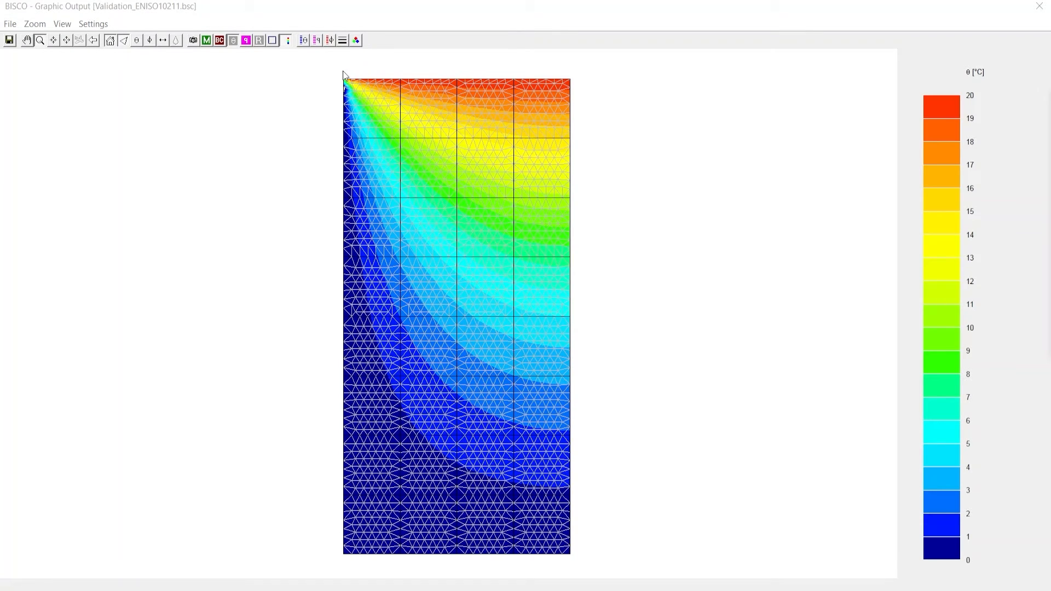
scroll(344, 80, "up", 2)
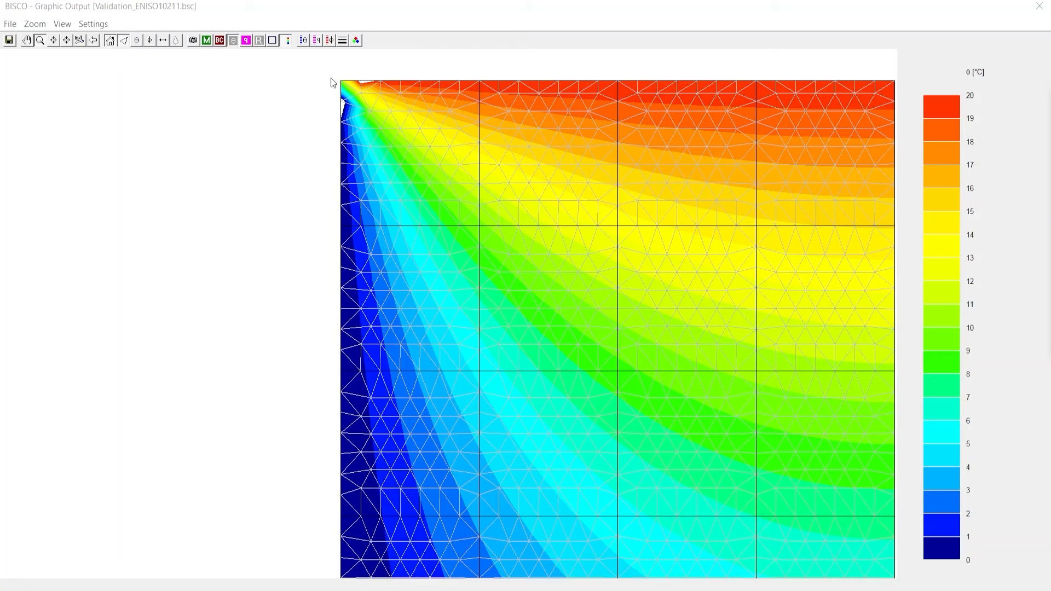
scroll(354, 107, "down", 3)
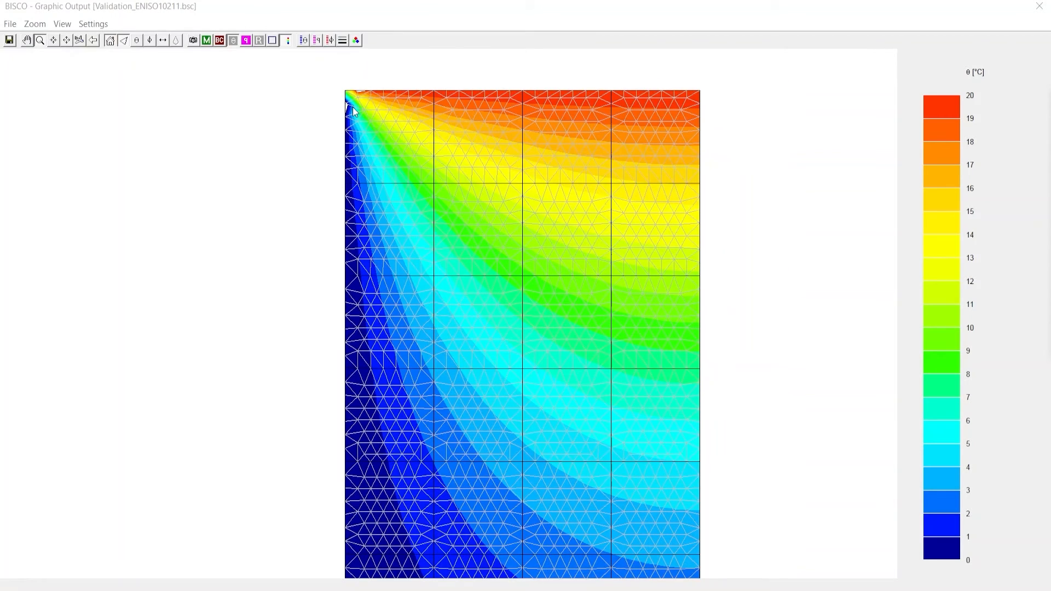
left_click(1039, 6)
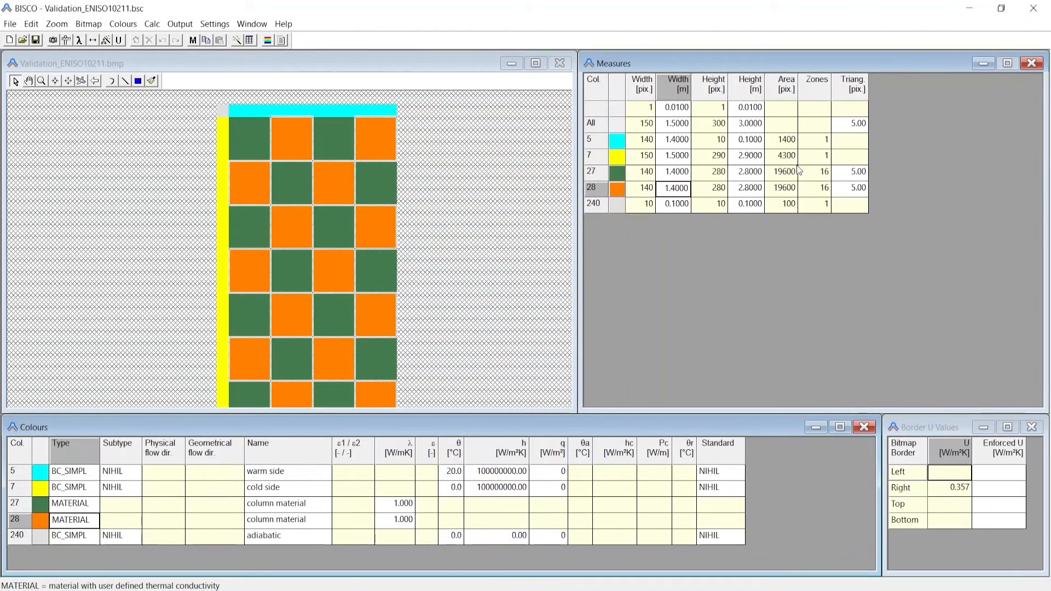
Fill every green square of the checkerboard with orange material colour 28, except the one at the corner between warm and cold sides.
left_click(152, 80)
left_click(340, 144)
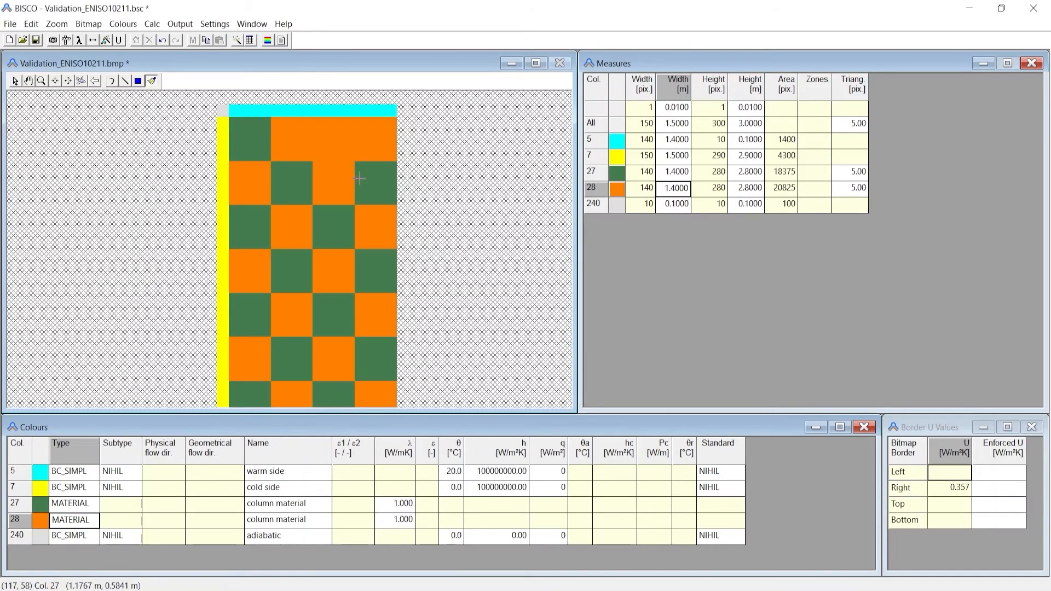
left_click(359, 178)
left_click(290, 182)
left_click(337, 232)
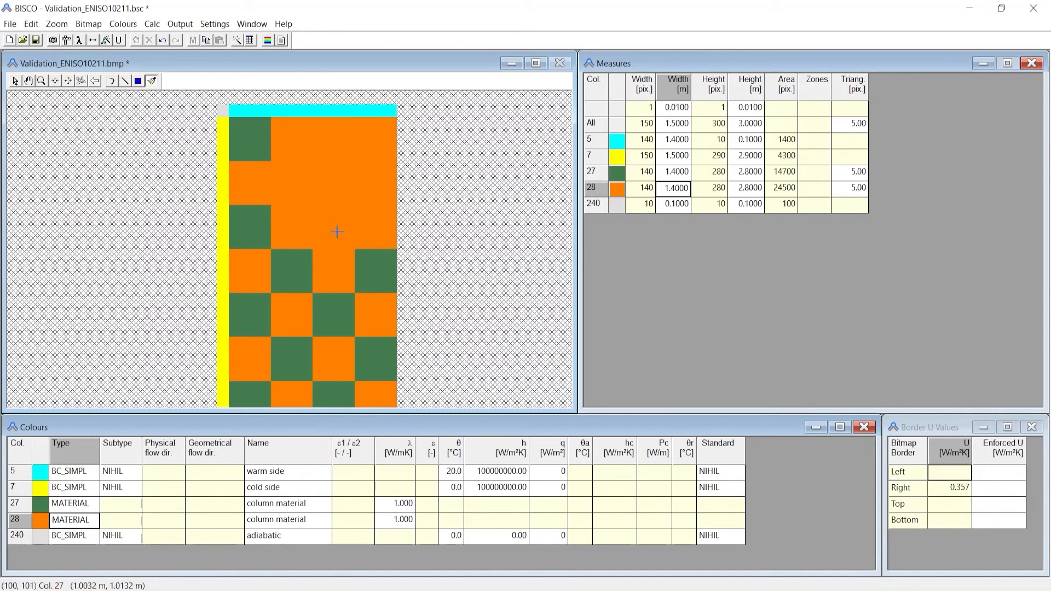
left_click(250, 227)
left_click(292, 271)
left_click(371, 270)
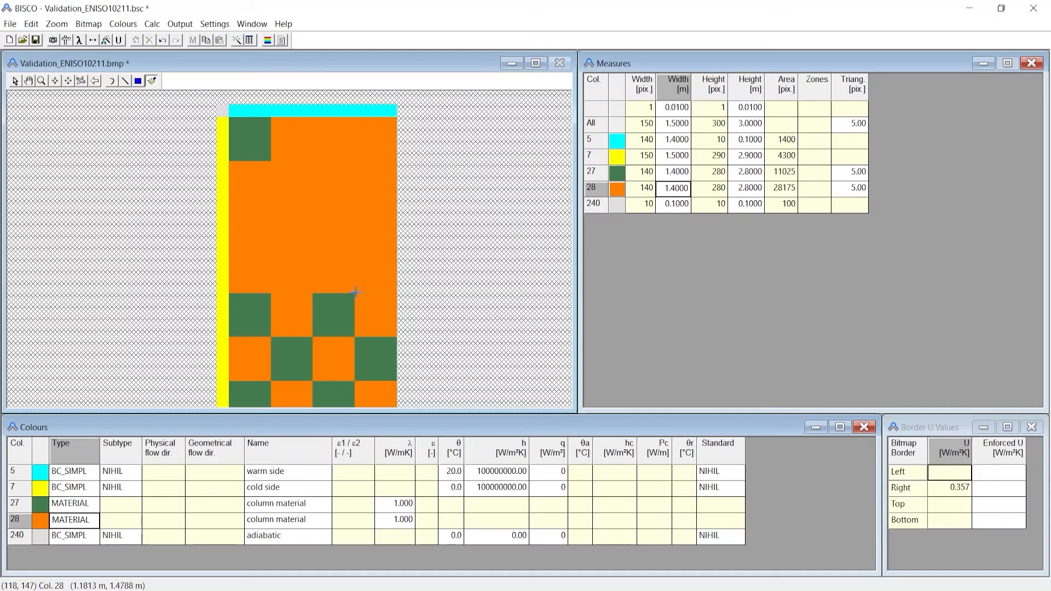
left_click(345, 326)
left_click(375, 359)
left_click(293, 359)
left_click(331, 394)
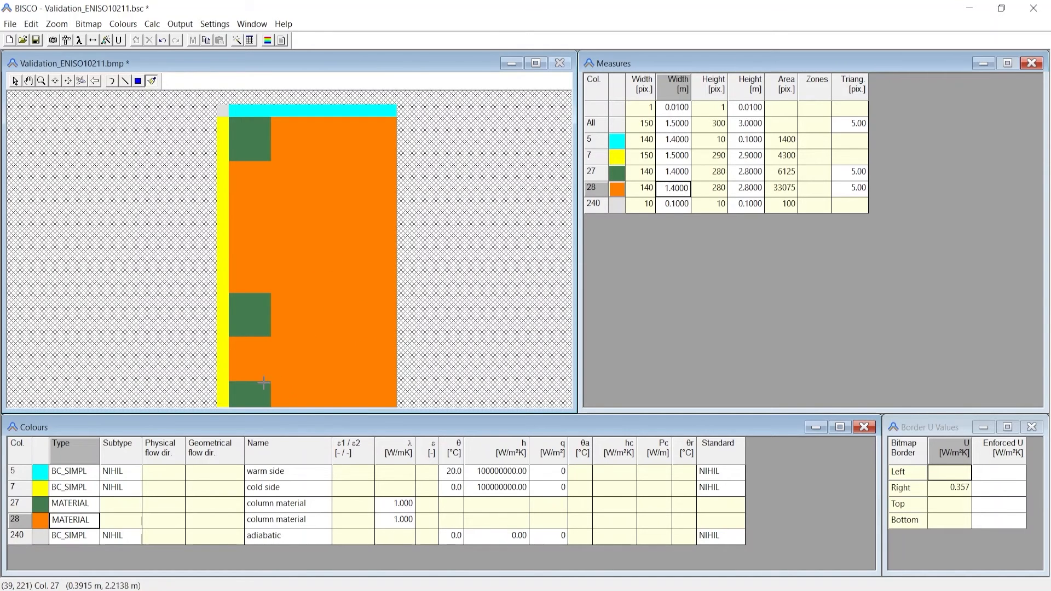
left_click(264, 383)
left_click(254, 316)
scroll(291, 257, "down", 1)
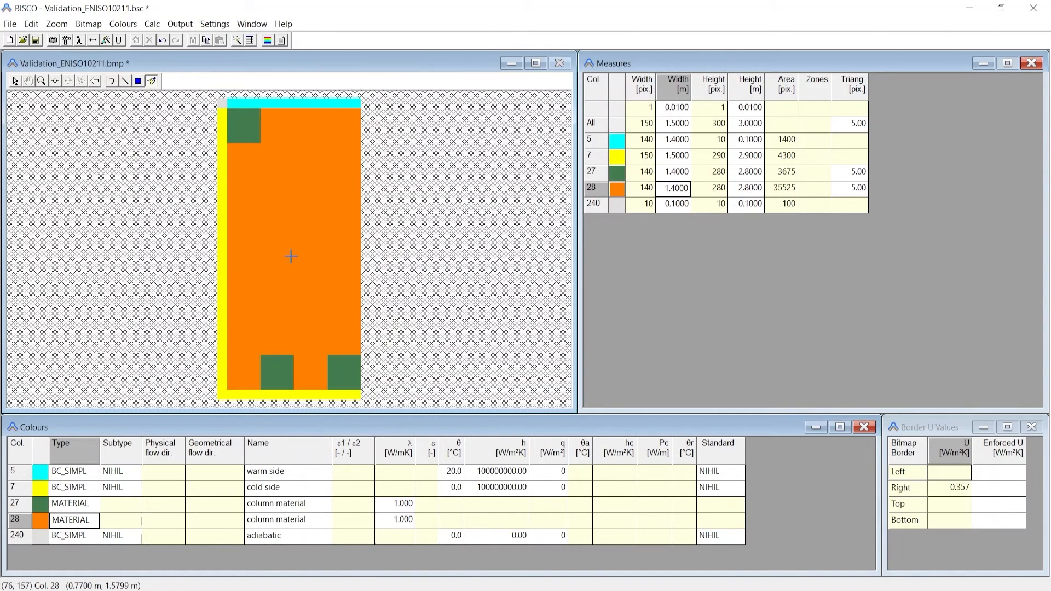
left_click(283, 368)
left_click(341, 369)
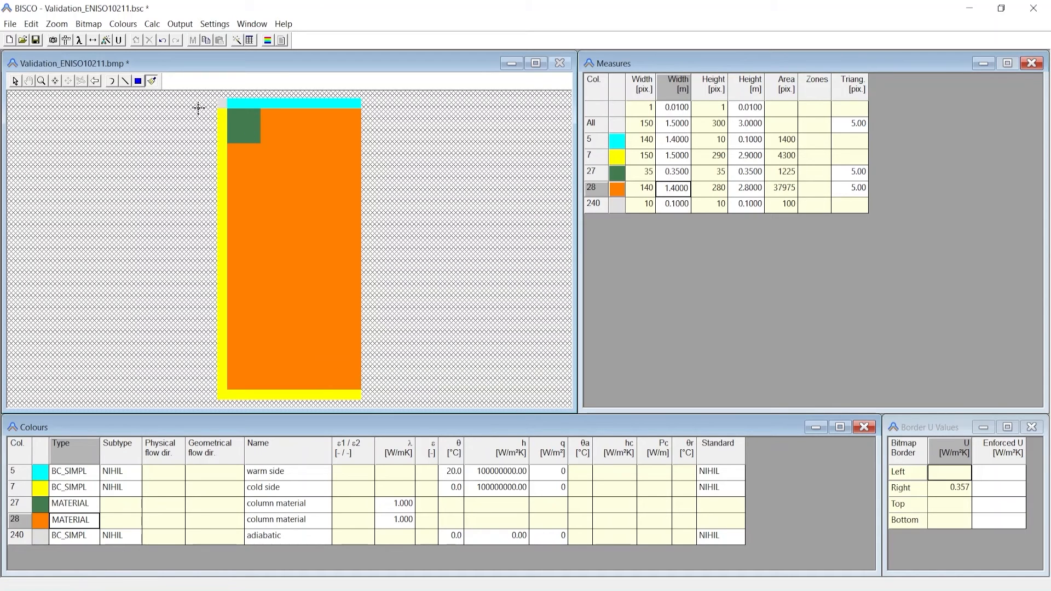
Set the triangulation size of the green corner square, colour 27, to 1 pixel and check the global triangulation size.
left_click(843, 167)
type("1")
key("Return")
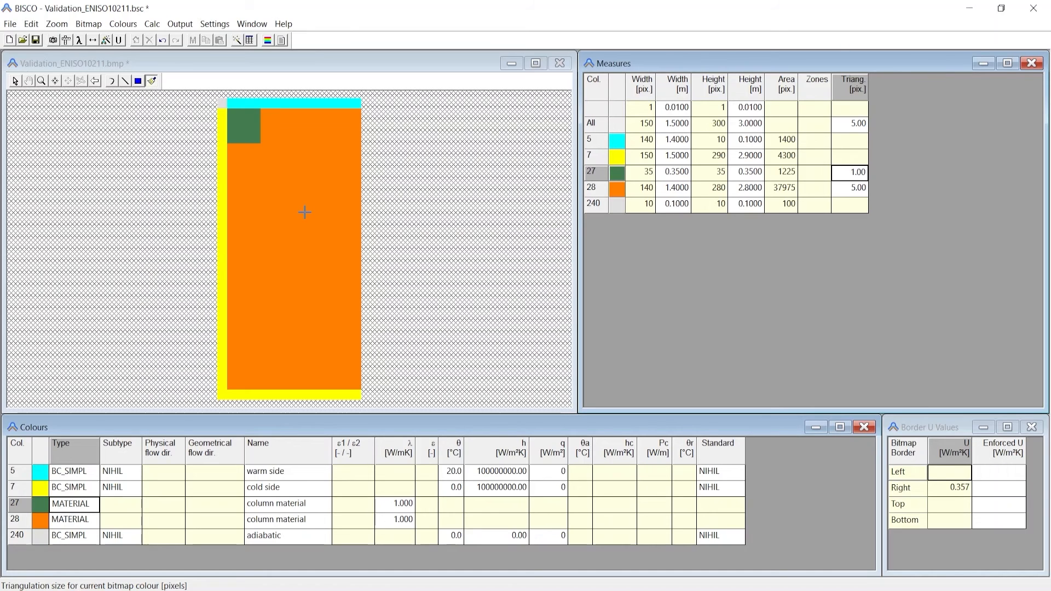
left_click(855, 125)
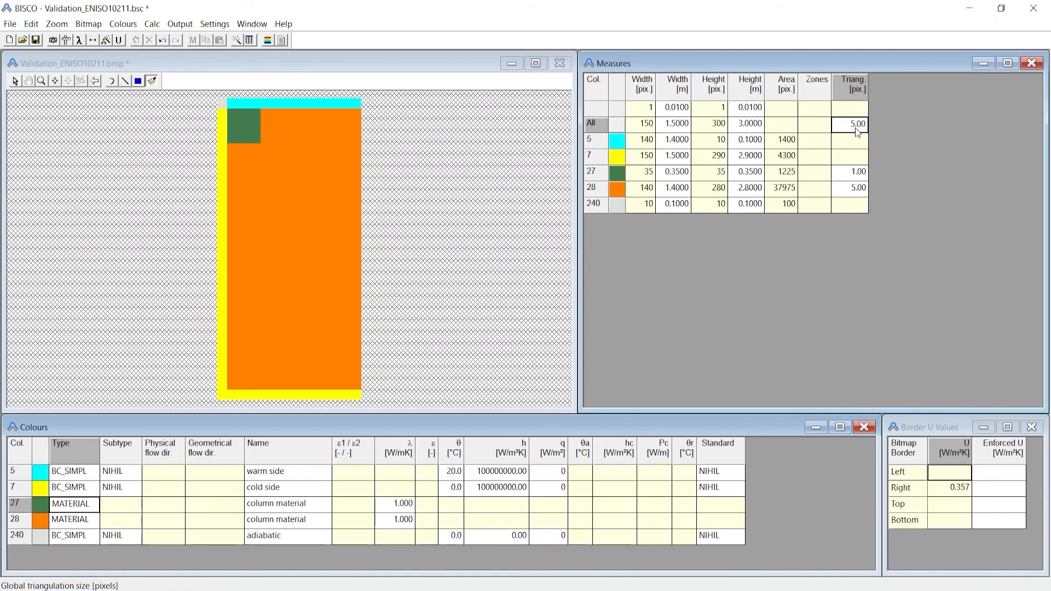
Save the project and rerun the calculation, recalculating the triangulation.
left_click(36, 40)
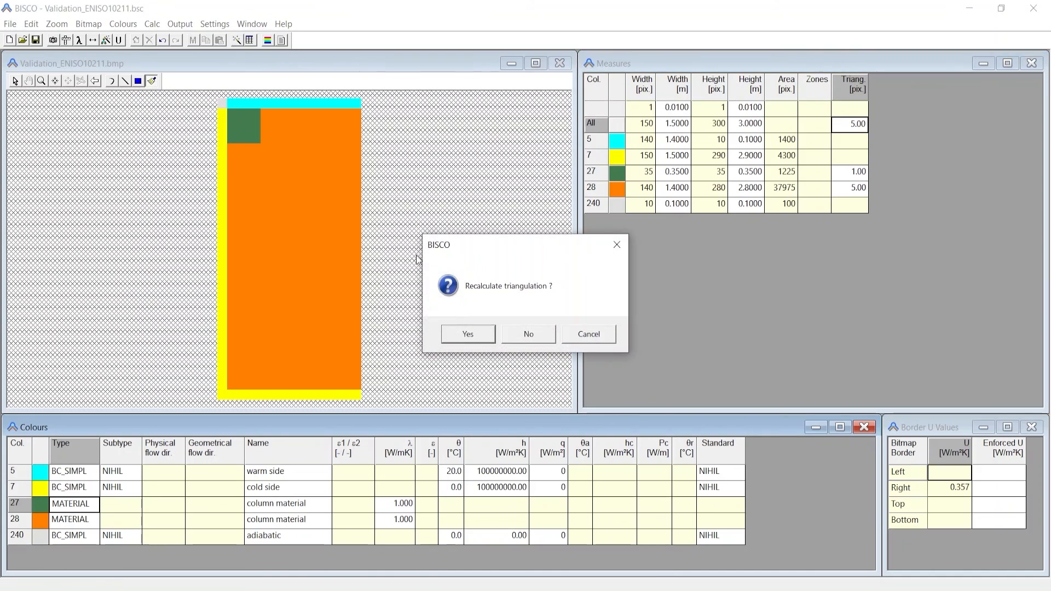
left_click(469, 335)
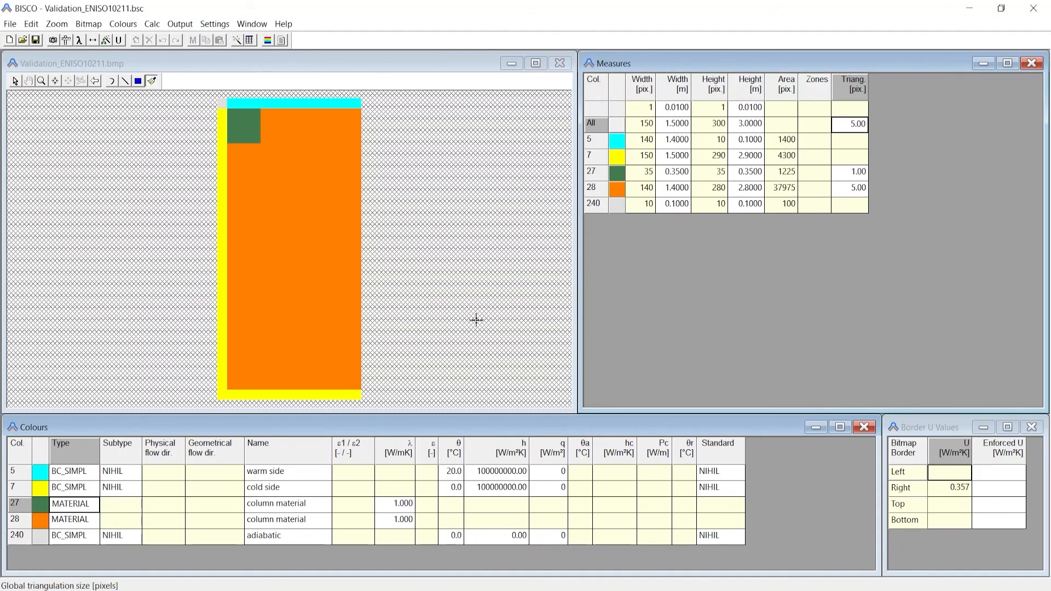
Open the graphic output and examine the refined mesh and temperature distribution at the corner between warm and cold sides.
left_click(268, 40)
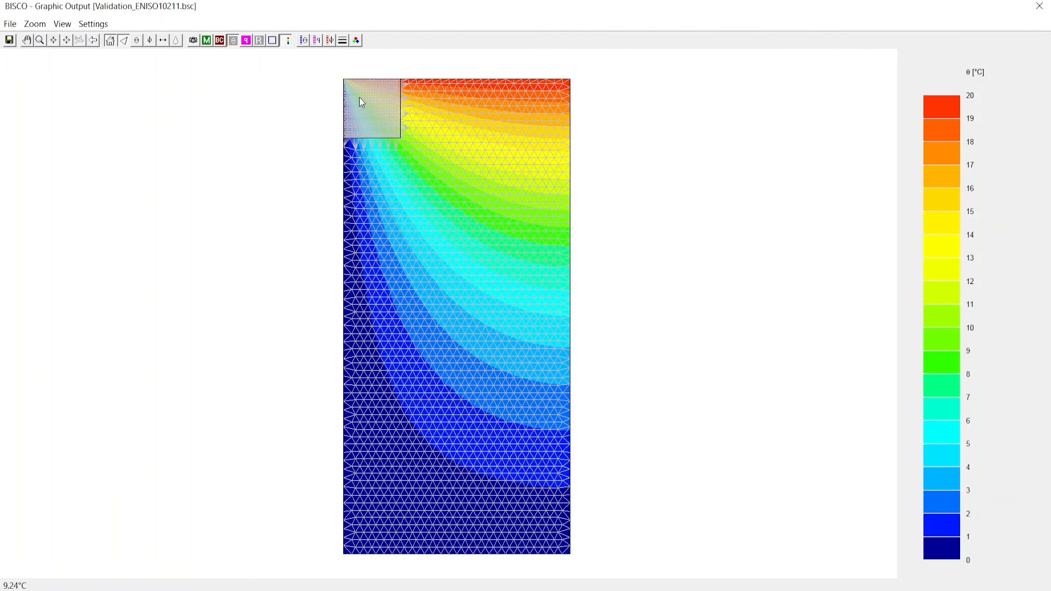
scroll(344, 79, "up", 8)
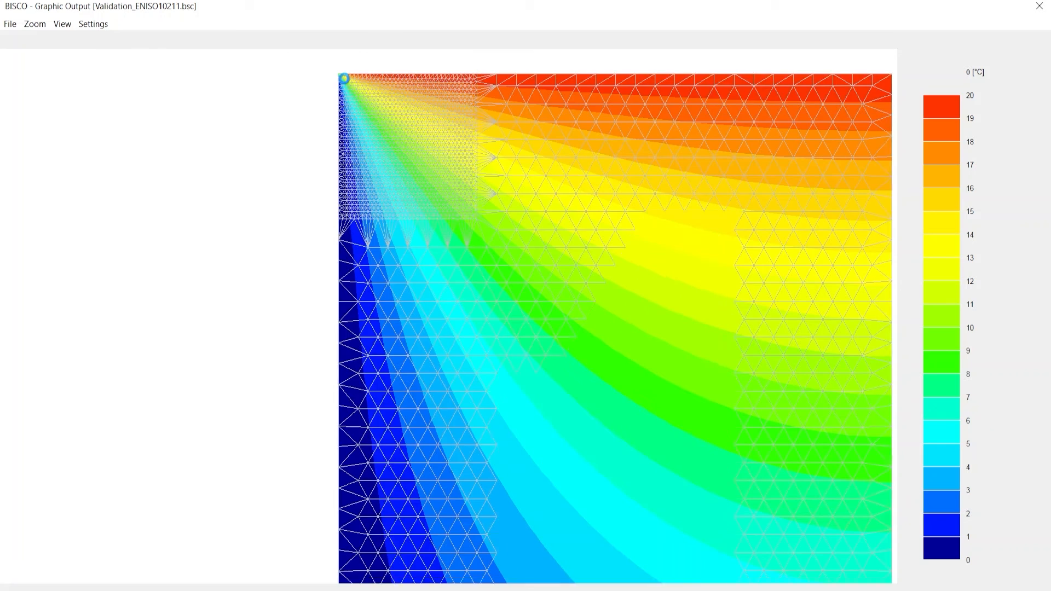
scroll(344, 78, "down", 6)
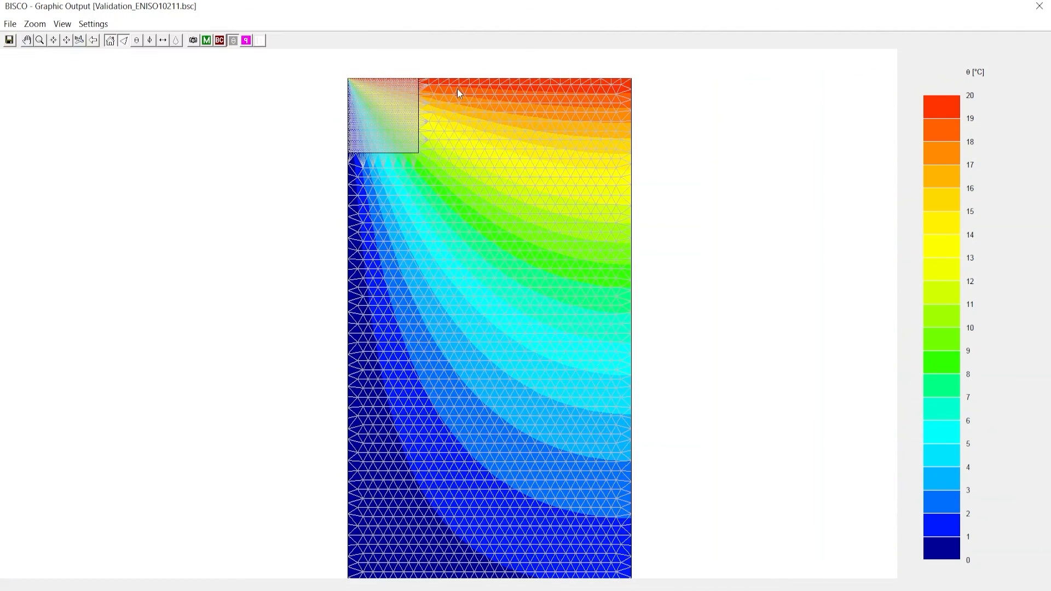